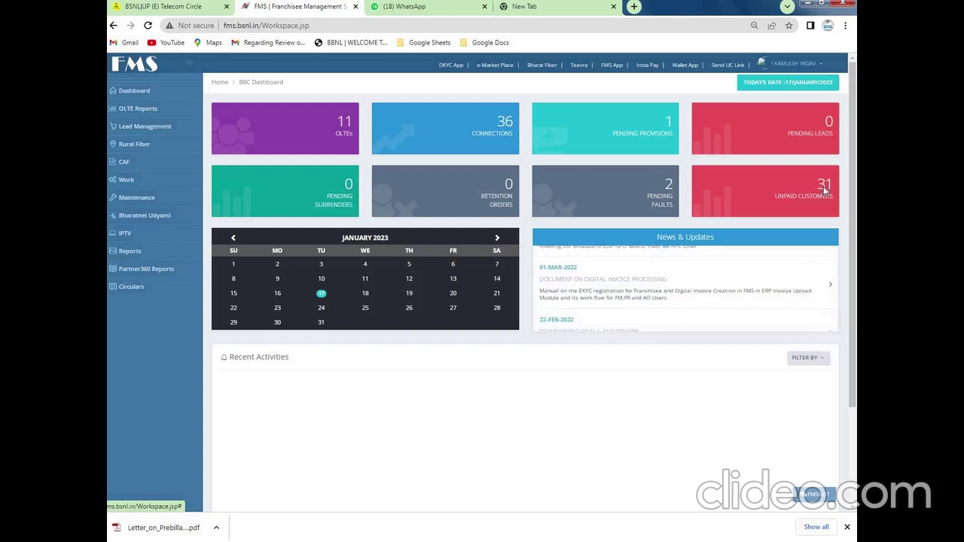
- View the unpaid customers summary and the OLT Inspection Report for Jan 2023
{"action": "left_click", "coordinate": [825, 191]}
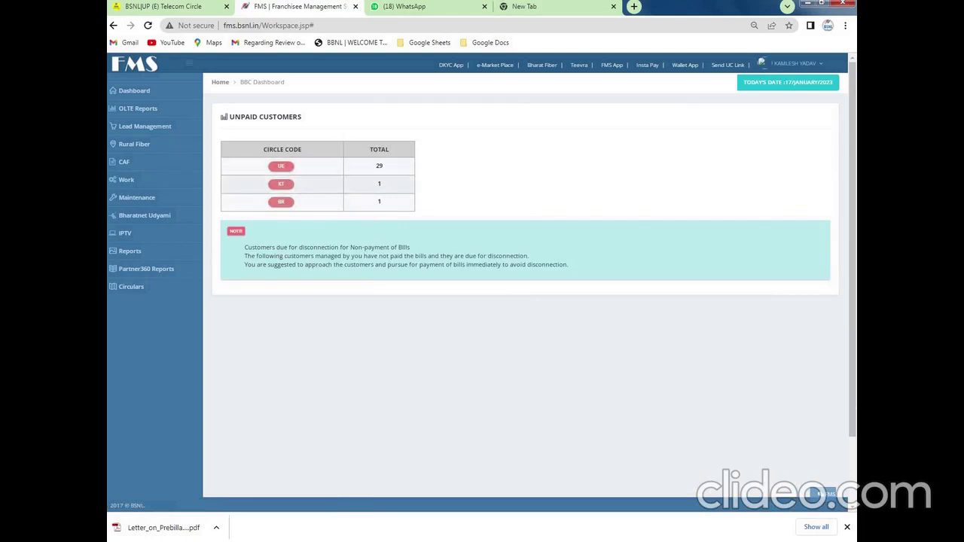
{"action": "mouse_move", "coordinate": [125, 106]}
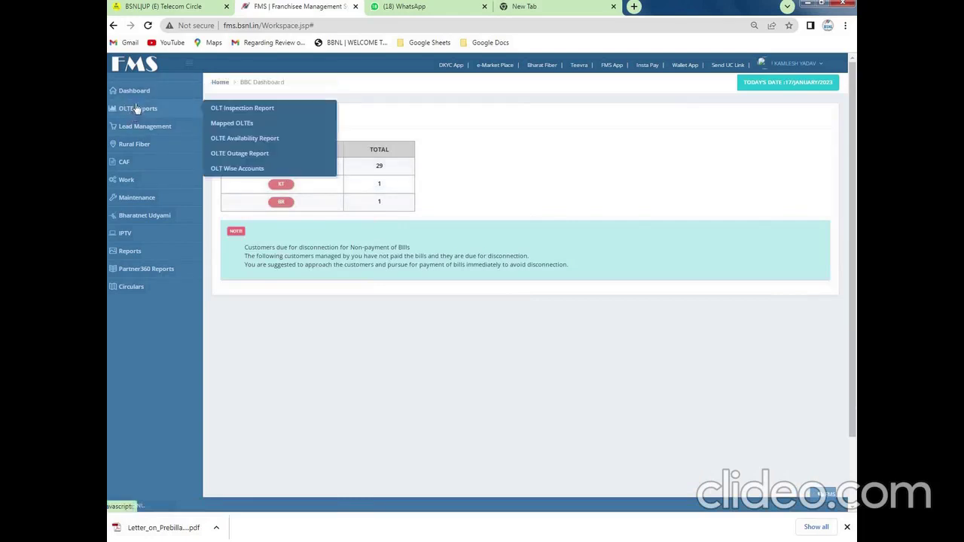
{"action": "left_click", "coordinate": [232, 111]}
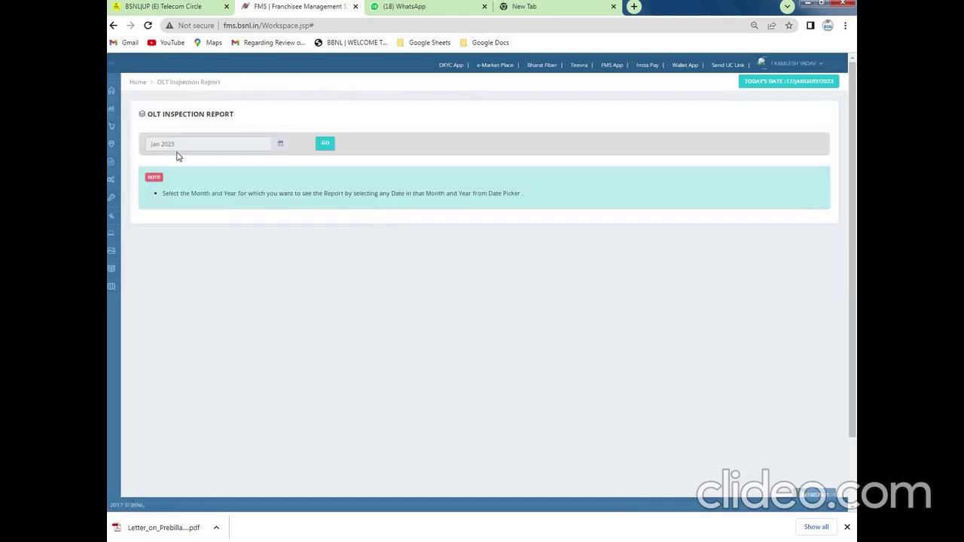
{"action": "left_click", "coordinate": [325, 146]}
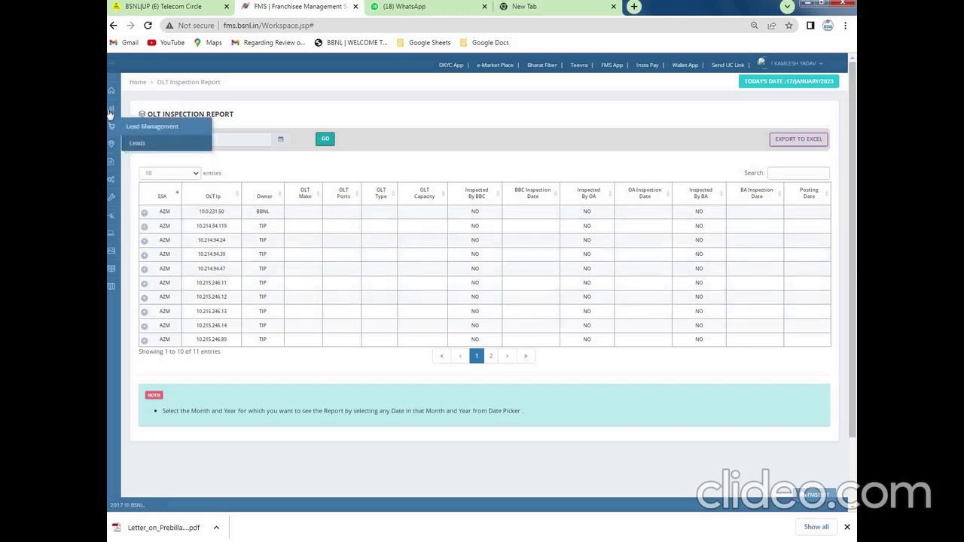
- View the Mapped OLTEs report for January 2023, examine the connections at month start and end, and dismiss the Windows color scheme prompt
{"action": "left_click", "coordinate": [146, 143]}
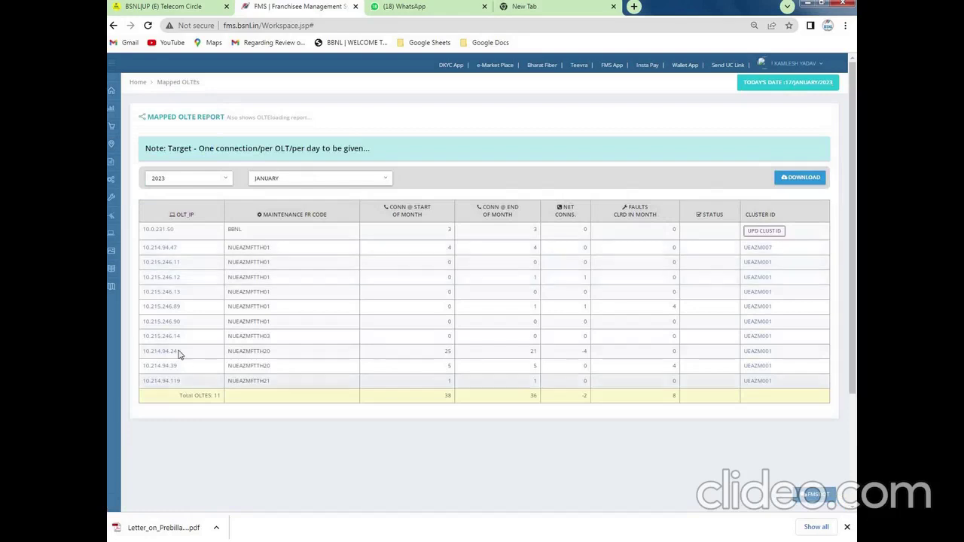
{"action": "left_click", "coordinate": [386, 181]}
{"action": "left_click", "coordinate": [387, 181]}
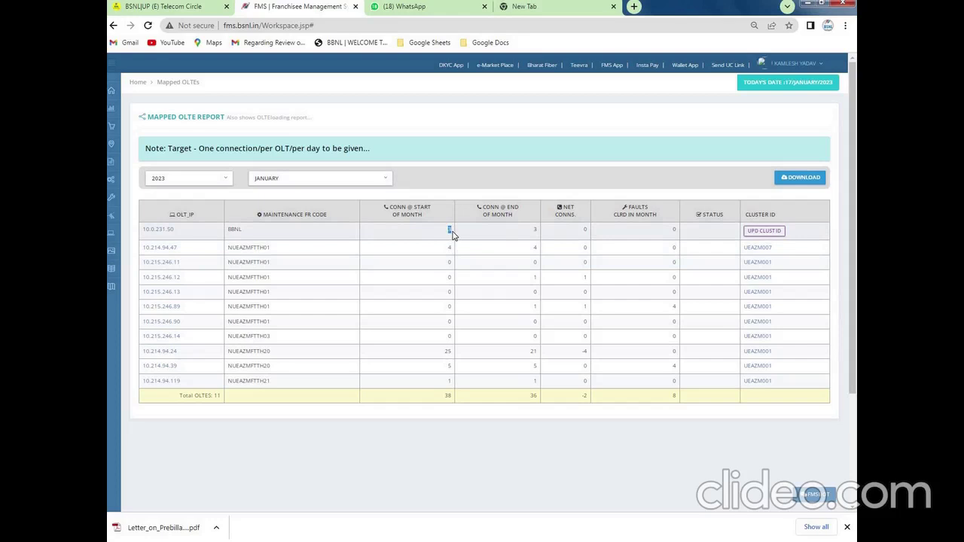
{"action": "left_click", "coordinate": [537, 230]}
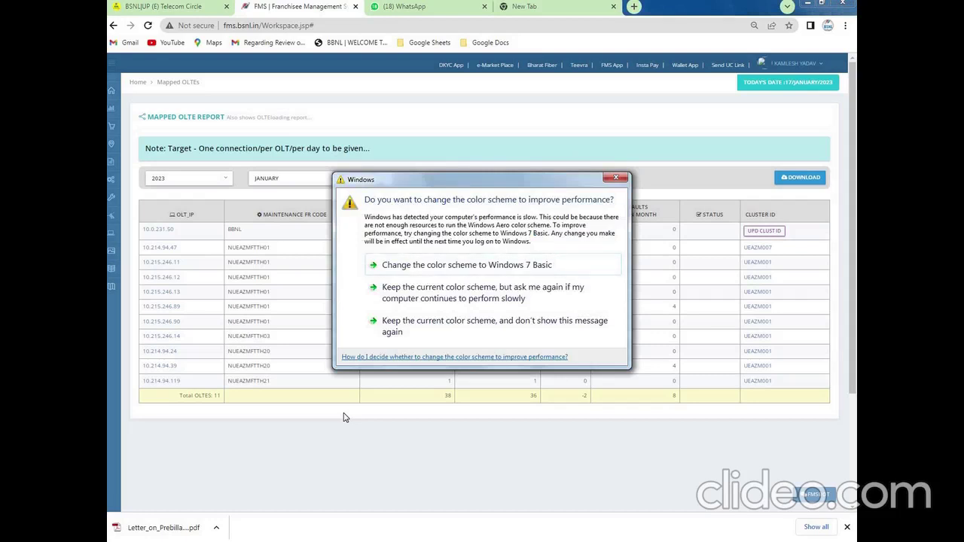
{"action": "left_click", "coordinate": [616, 178]}
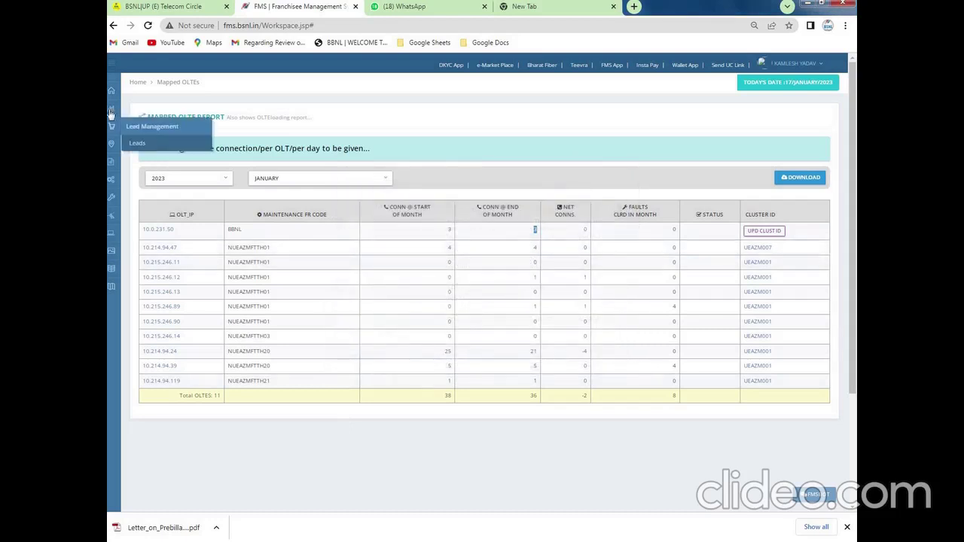
- Run the OLTE Availability Report for 03-Jan-2023
{"action": "mouse_move", "coordinate": [111, 110]}
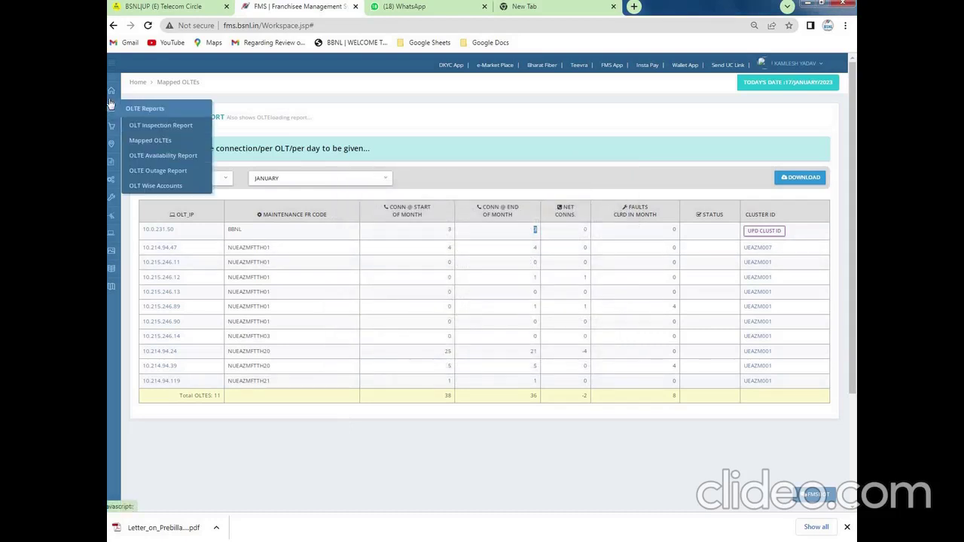
{"action": "left_click", "coordinate": [143, 160]}
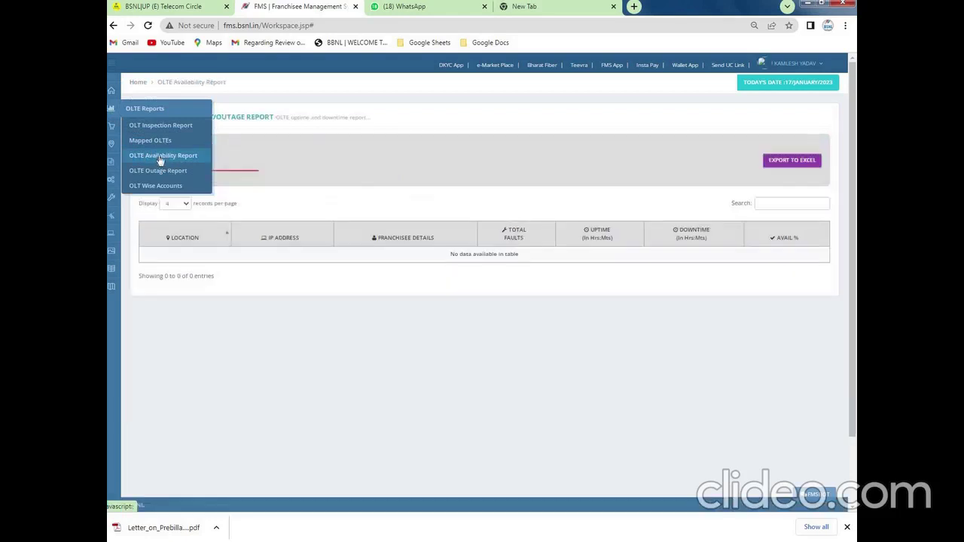
{"action": "left_click", "coordinate": [220, 167]}
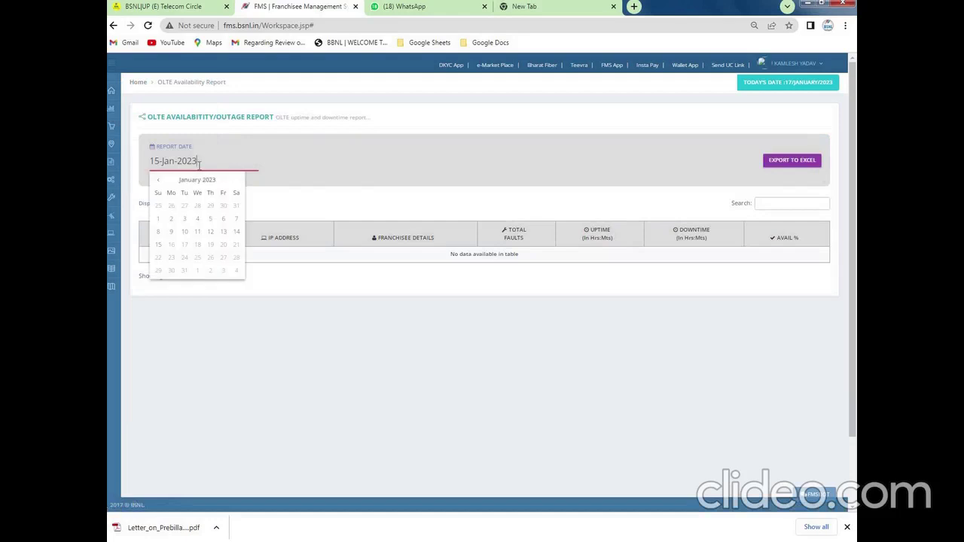
{"action": "left_click", "coordinate": [187, 220]}
{"action": "left_click", "coordinate": [353, 164]}
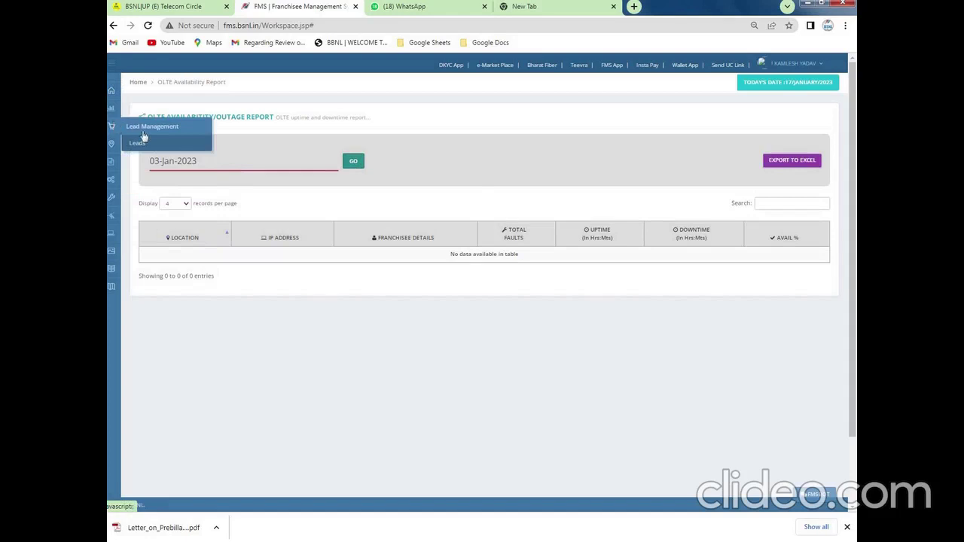
- Open the pending GPS leads and set the first lead's assignment to FR with FTTH franchisee NUEAZMFTTH01
{"action": "left_click", "coordinate": [138, 145]}
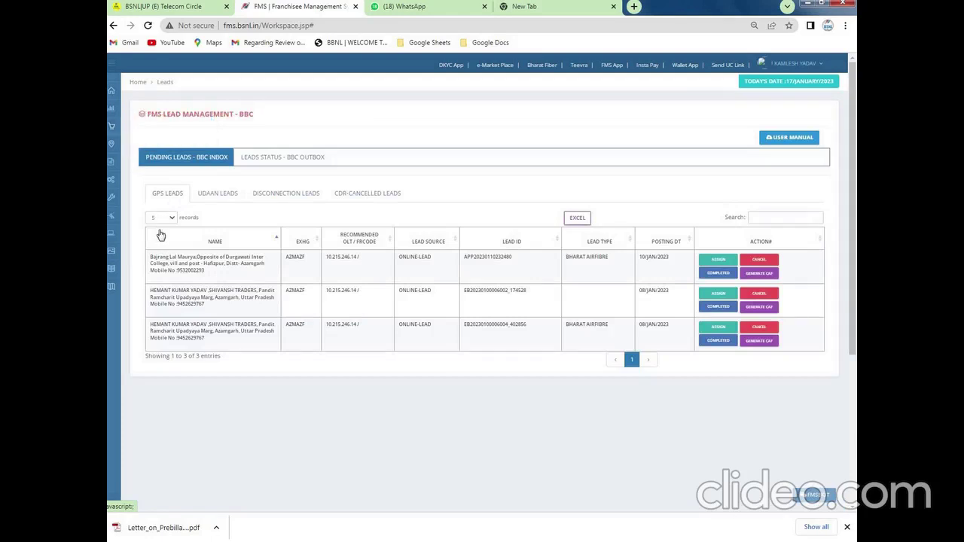
{"action": "double_click", "coordinate": [215, 264]}
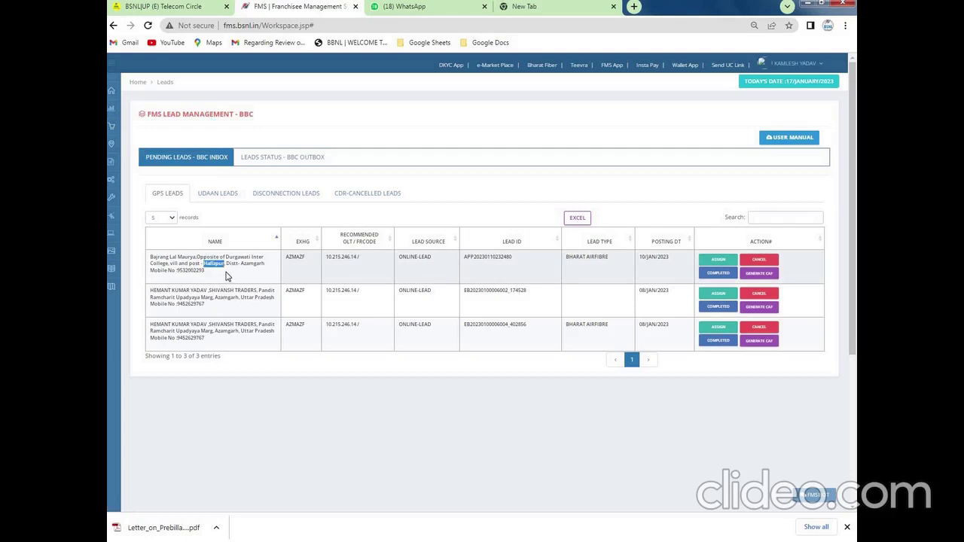
{"action": "left_click", "coordinate": [717, 264]}
{"action": "left_click", "coordinate": [456, 128]}
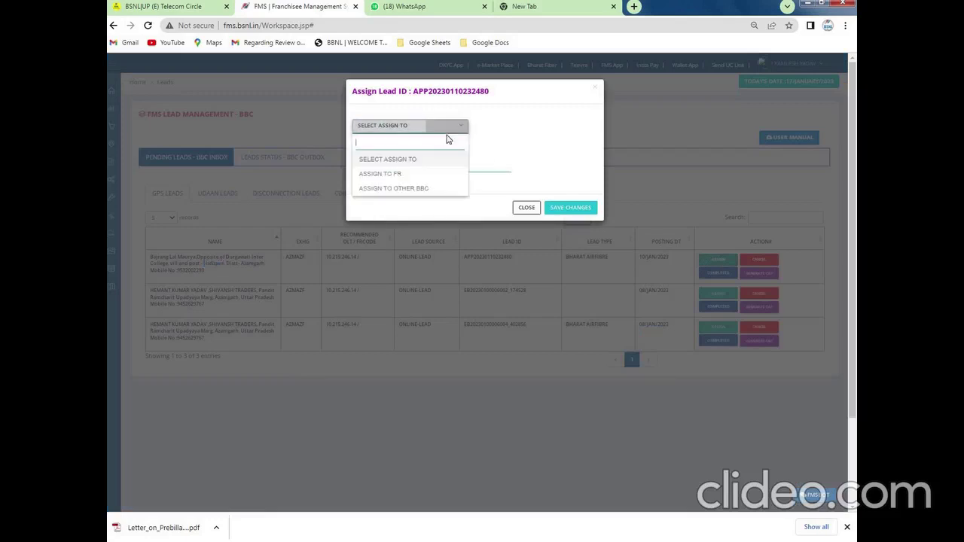
{"action": "left_click", "coordinate": [391, 177]}
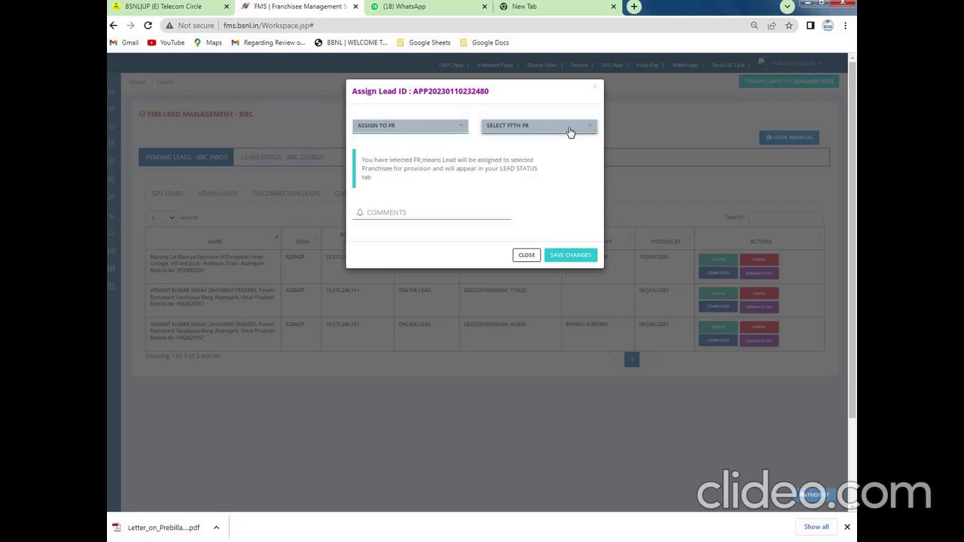
{"action": "left_click", "coordinate": [570, 130]}
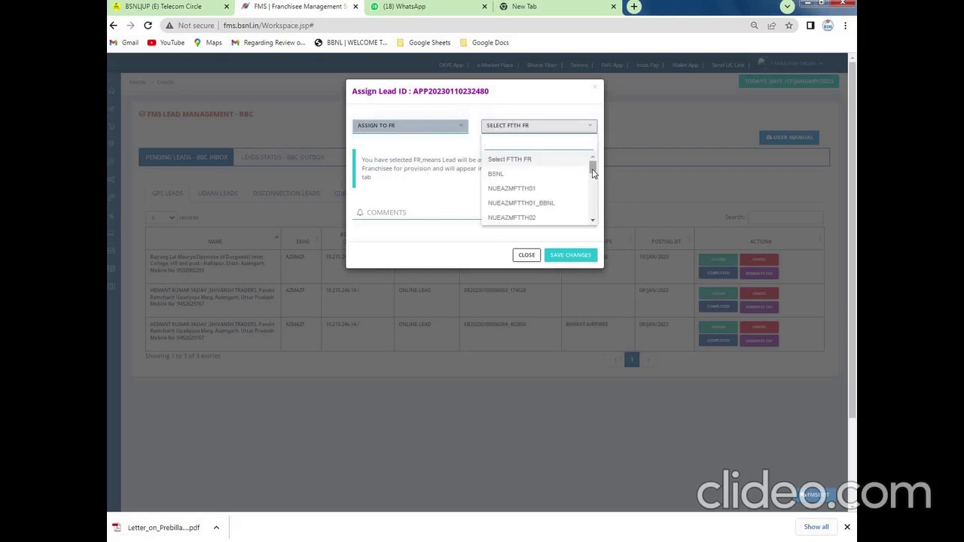
{"action": "mouse_move", "coordinate": [593, 172]}
{"action": "left_mouse_down"}
{"action": "mouse_move", "coordinate": [592, 202]}
{"action": "mouse_move", "coordinate": [592, 164]}
{"action": "left_mouse_up"}
{"action": "left_click", "coordinate": [525, 189]}
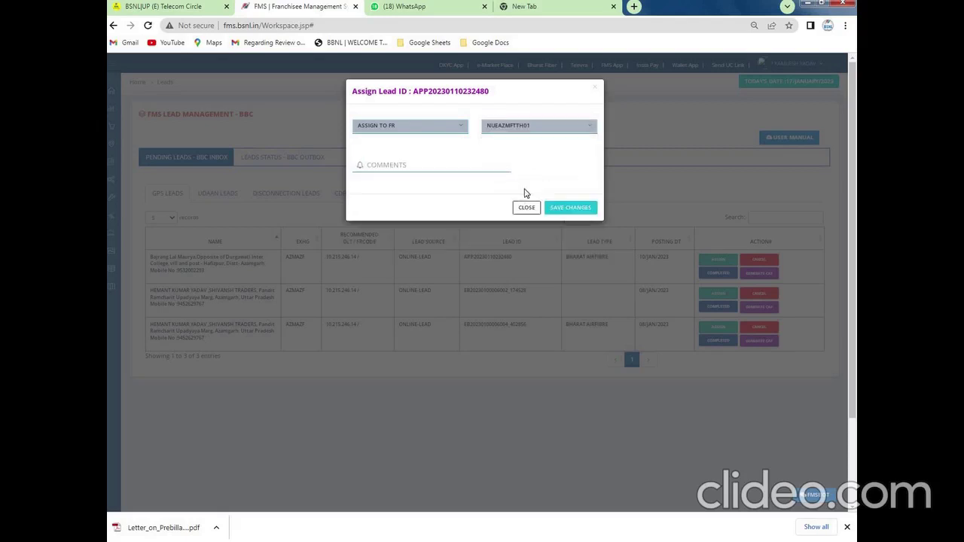
- Add the comment "Pl convert it to Order" and save the lead assignment
{"action": "left_click", "coordinate": [417, 165]}
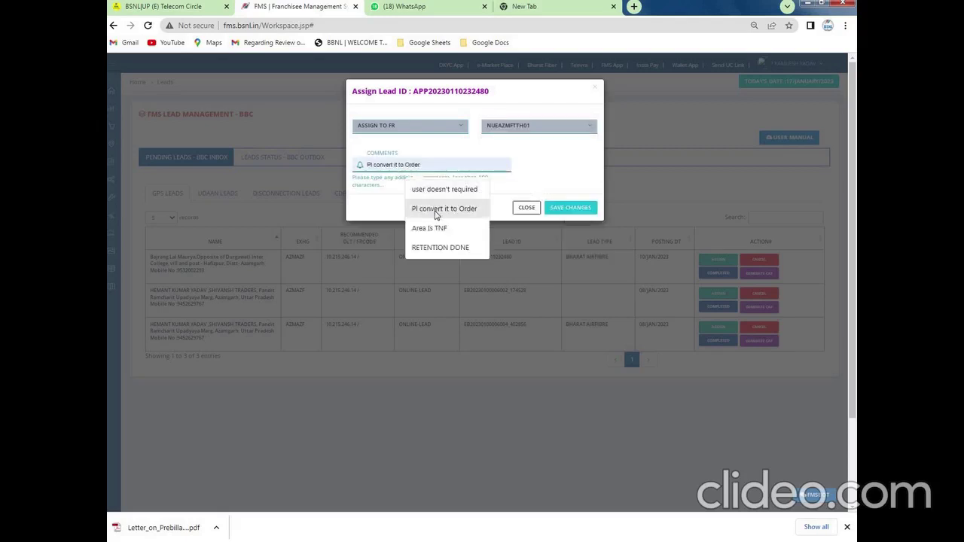
{"action": "left_click", "coordinate": [435, 211]}
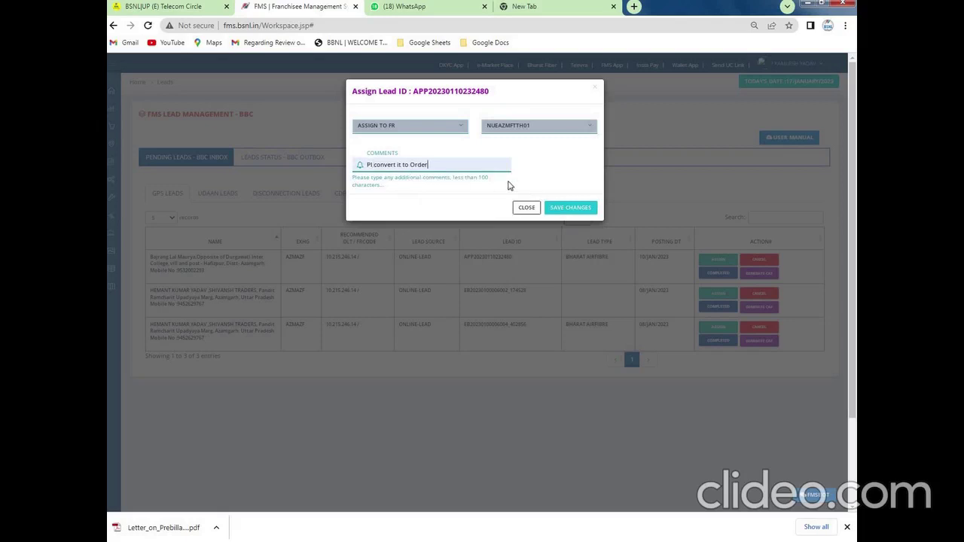
{"action": "left_click", "coordinate": [562, 213]}
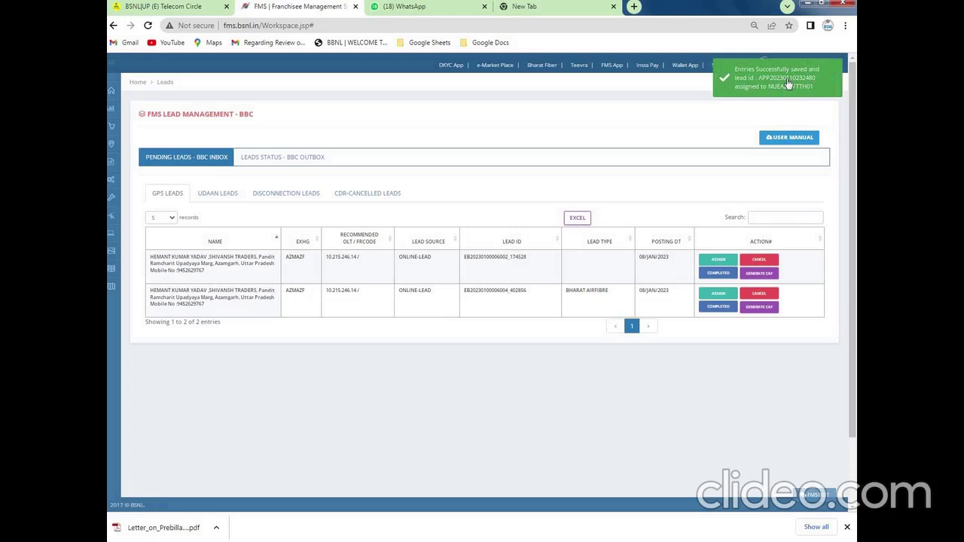
- Check the assigned lead in the BBC outbox lead status list, dismissing the Windows color scheme prompt
{"action": "left_click", "coordinate": [300, 159]}
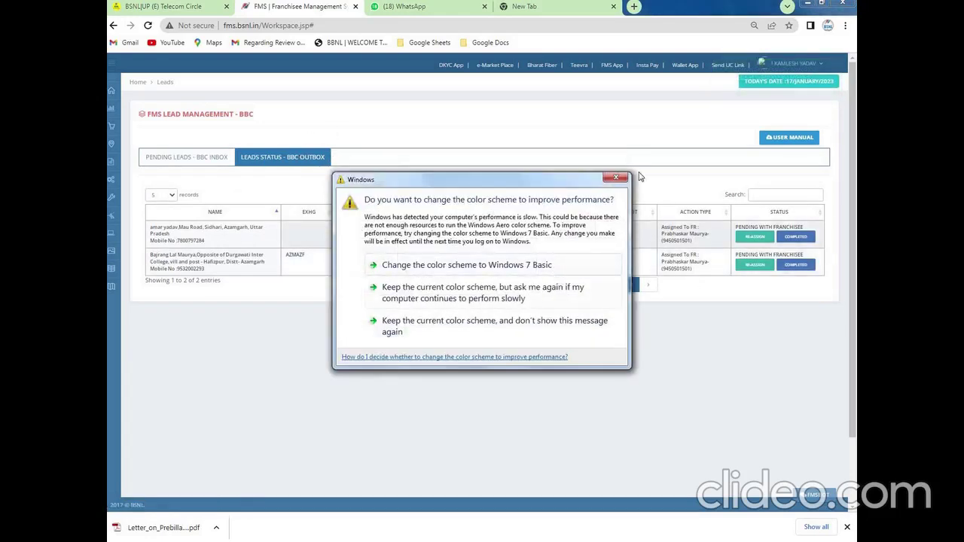
{"action": "left_click", "coordinate": [617, 178]}
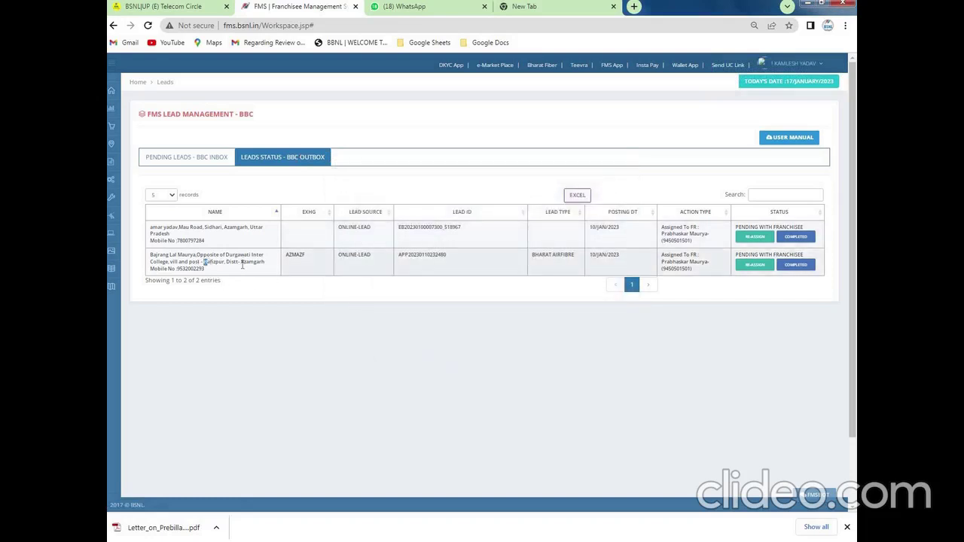
{"action": "left_click_drag", "start_coordinate": [242, 265], "coordinate": [254, 264]}
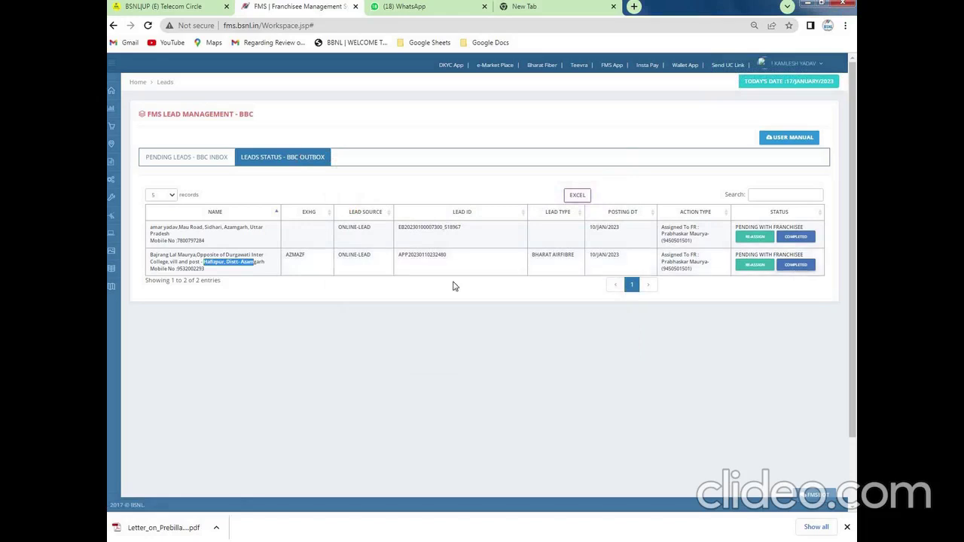
- View the pending OCOC CAFs report
{"action": "mouse_move", "coordinate": [111, 130]}
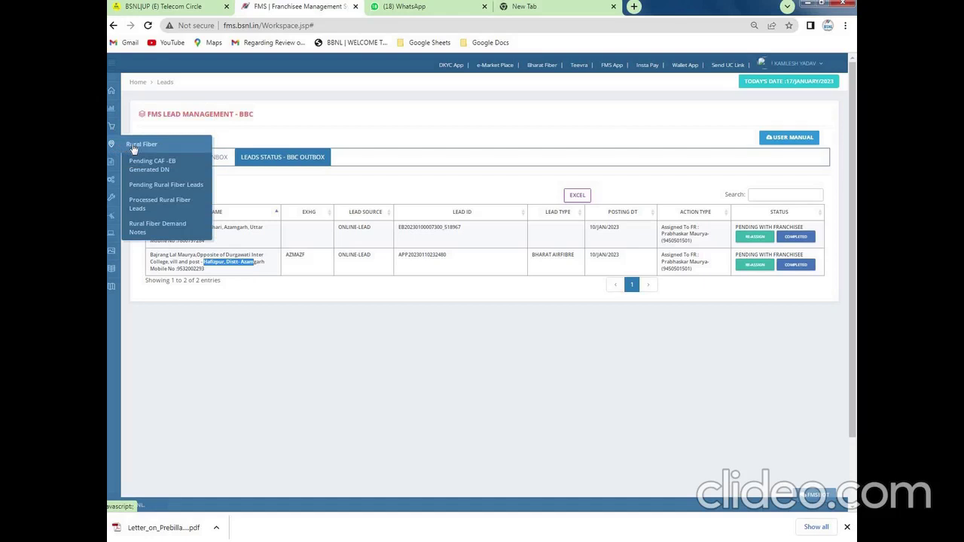
{"action": "mouse_move", "coordinate": [112, 165]}
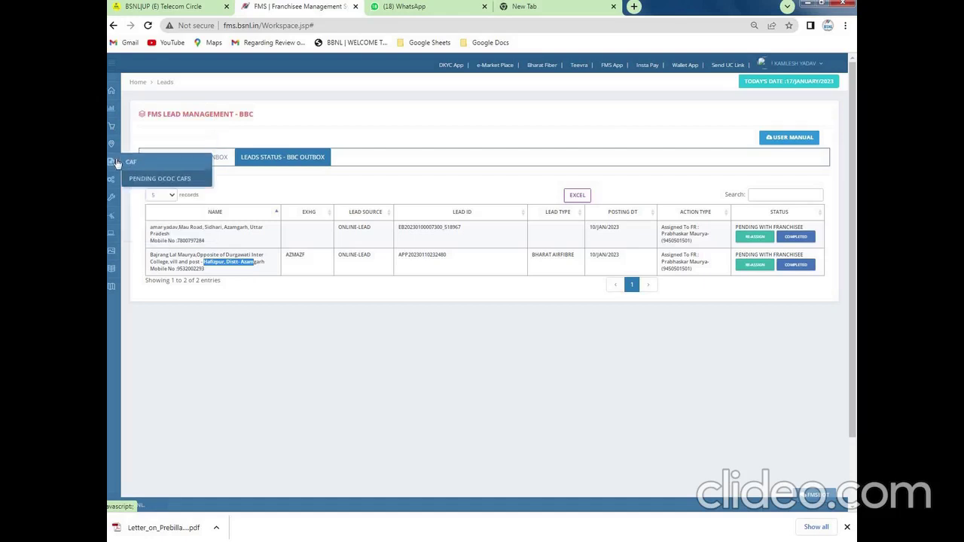
{"action": "left_click", "coordinate": [159, 180]}
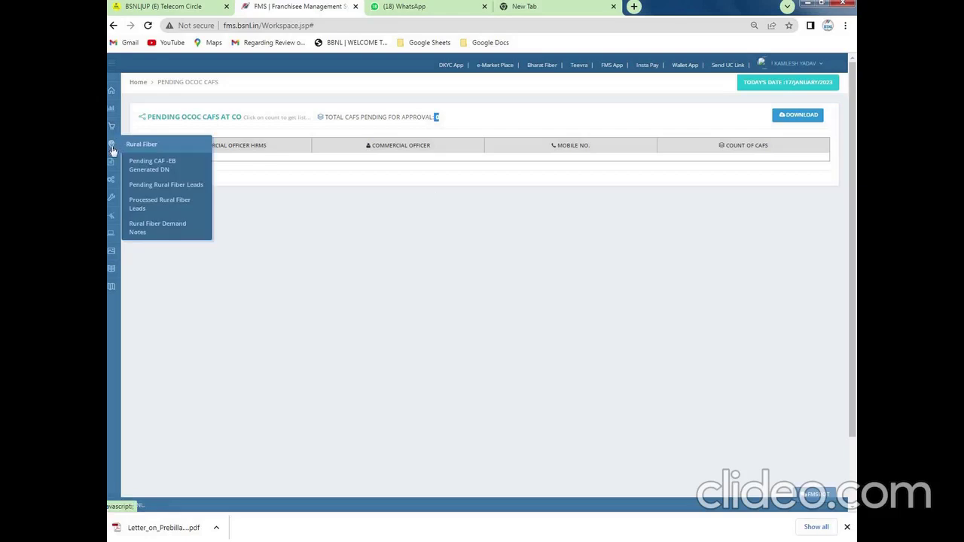
- Open the provision orders pending for assignment, check the order's address, and open the assignment form for the Bharat Fiber BB order
{"action": "mouse_move", "coordinate": [112, 162]}
{"action": "mouse_move", "coordinate": [112, 181]}
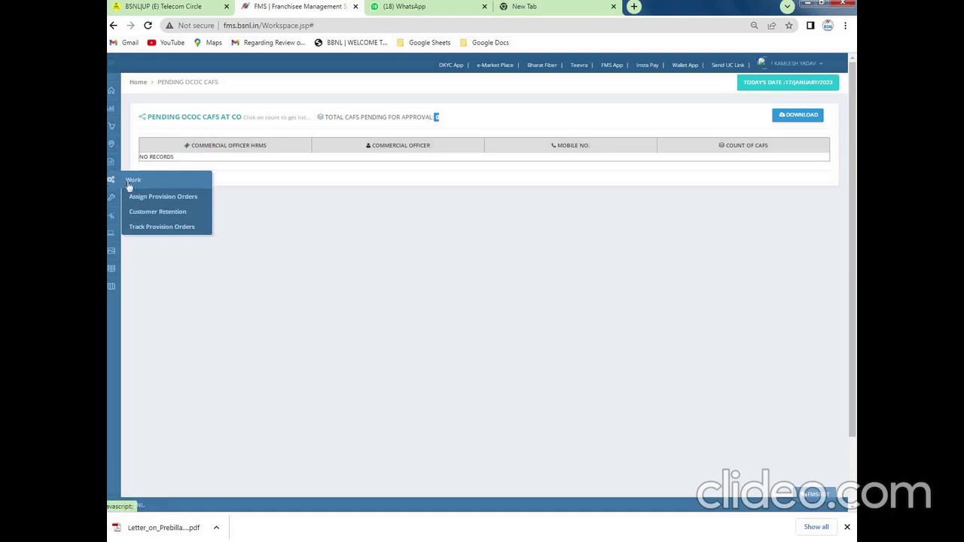
{"action": "left_click", "coordinate": [149, 198]}
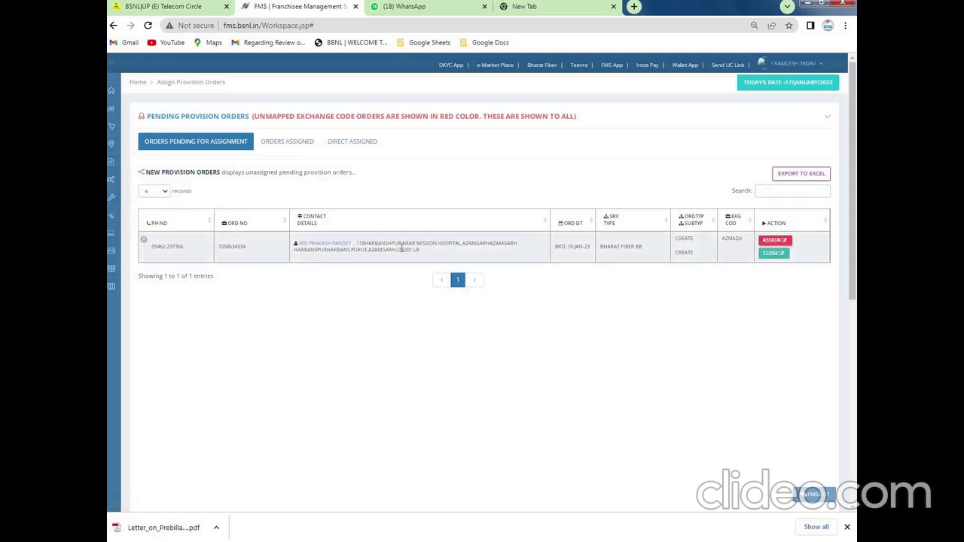
{"action": "left_click_drag", "start_coordinate": [402, 244], "coordinate": [486, 242]}
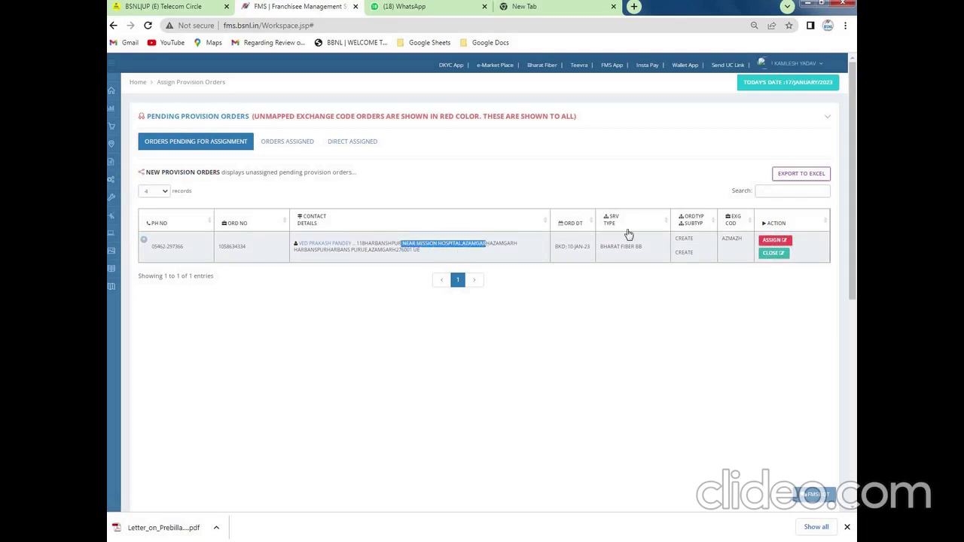
{"action": "left_click", "coordinate": [782, 241]}
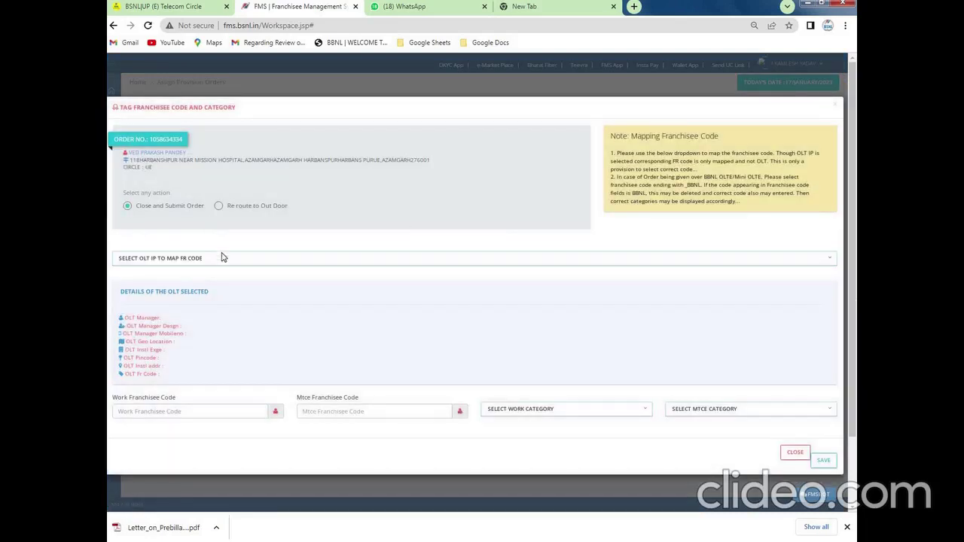
- Look over the OLT IP mapping options and set both the work and maintenance franchisee codes to NUEAZMFTTH01
{"action": "left_click", "coordinate": [218, 262]}
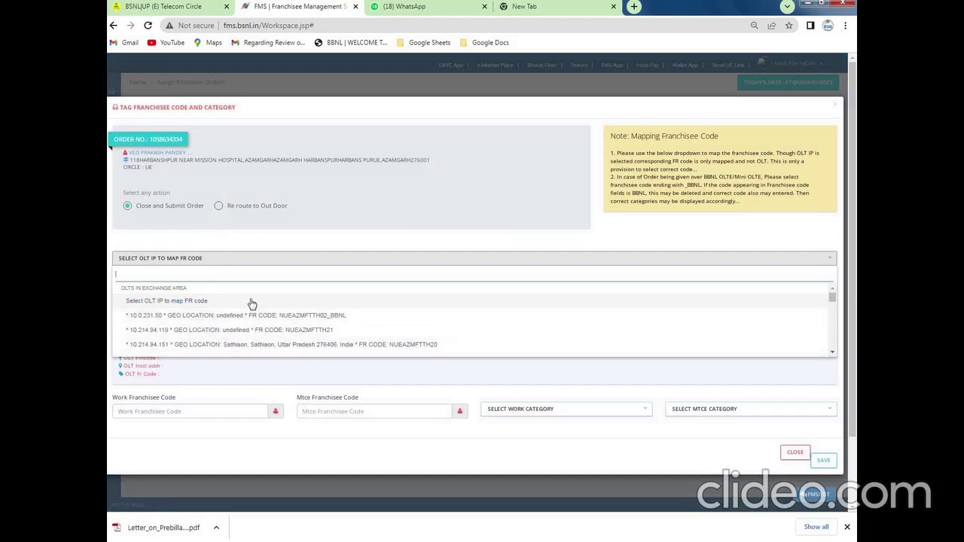
{"action": "left_click", "coordinate": [199, 412]}
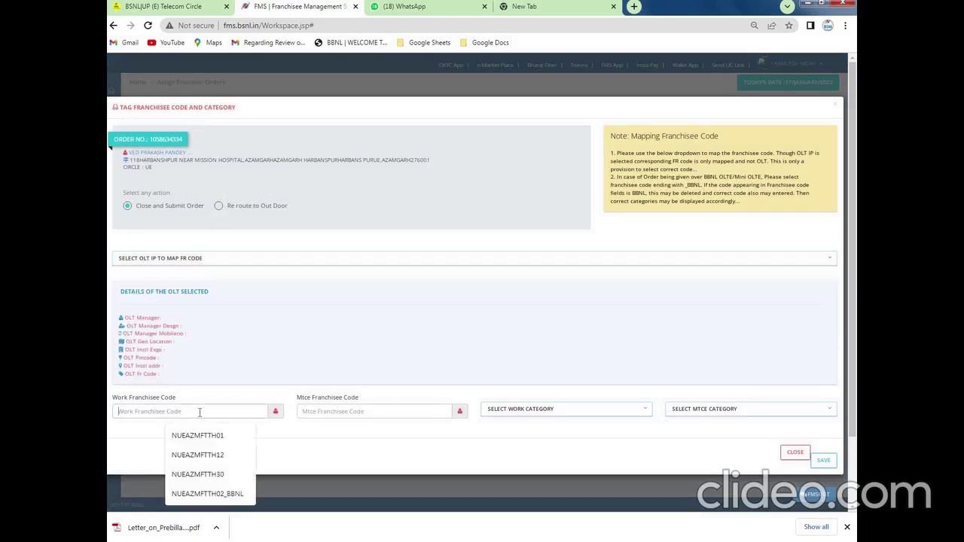
{"action": "left_click", "coordinate": [199, 437]}
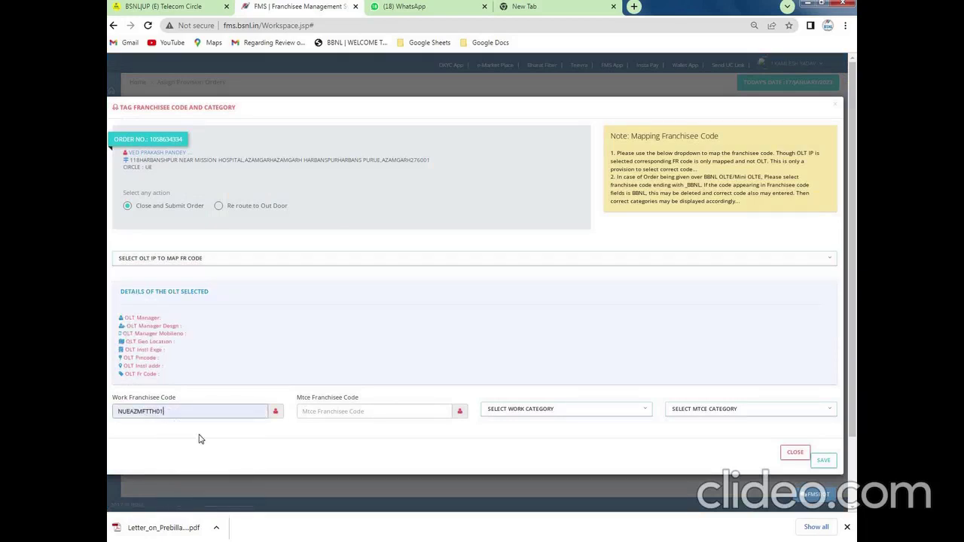
{"action": "left_click", "coordinate": [333, 412]}
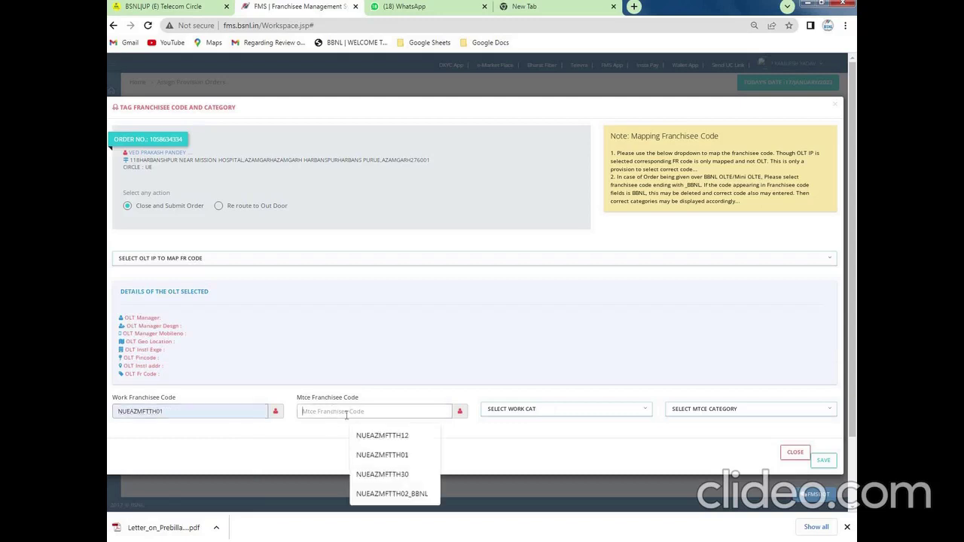
{"action": "left_click", "coordinate": [394, 454]}
- Set the work and maintenance categories to IVA, then save and confirm tagging the order with the franchisee code
{"action": "left_click", "coordinate": [552, 414]}
{"action": "left_click", "coordinate": [495, 459]}
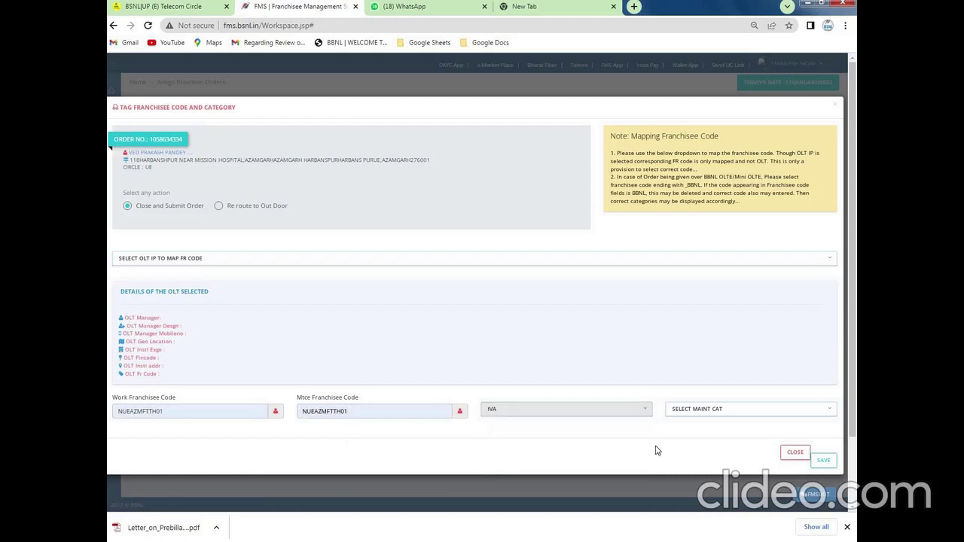
{"action": "left_click", "coordinate": [700, 416]}
{"action": "left_click", "coordinate": [685, 458]}
{"action": "left_click", "coordinate": [512, 413]}
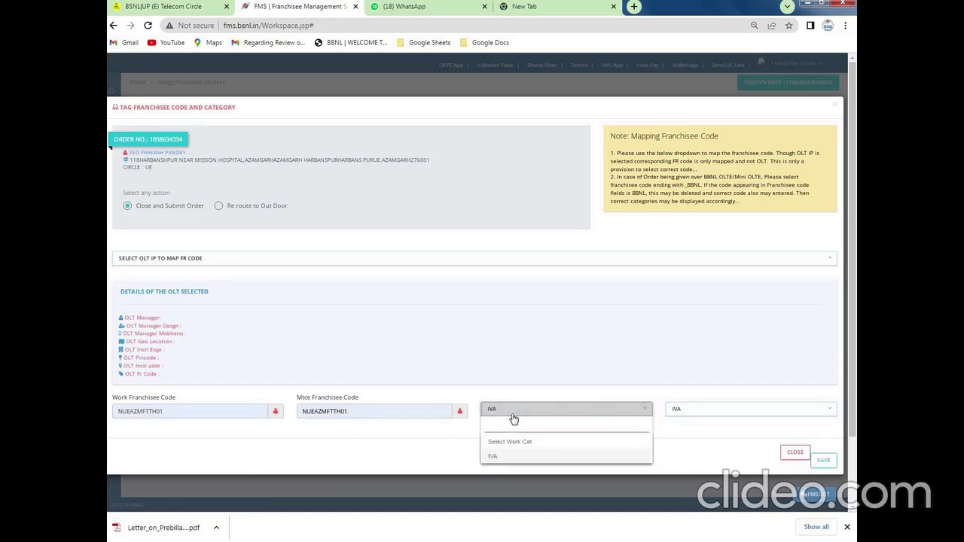
{"action": "left_click", "coordinate": [497, 457]}
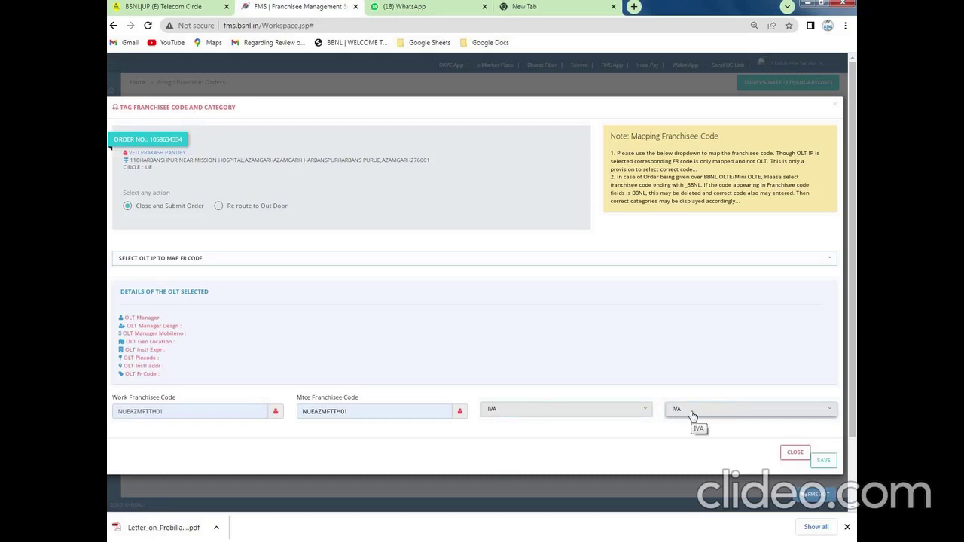
{"action": "left_click", "coordinate": [824, 461]}
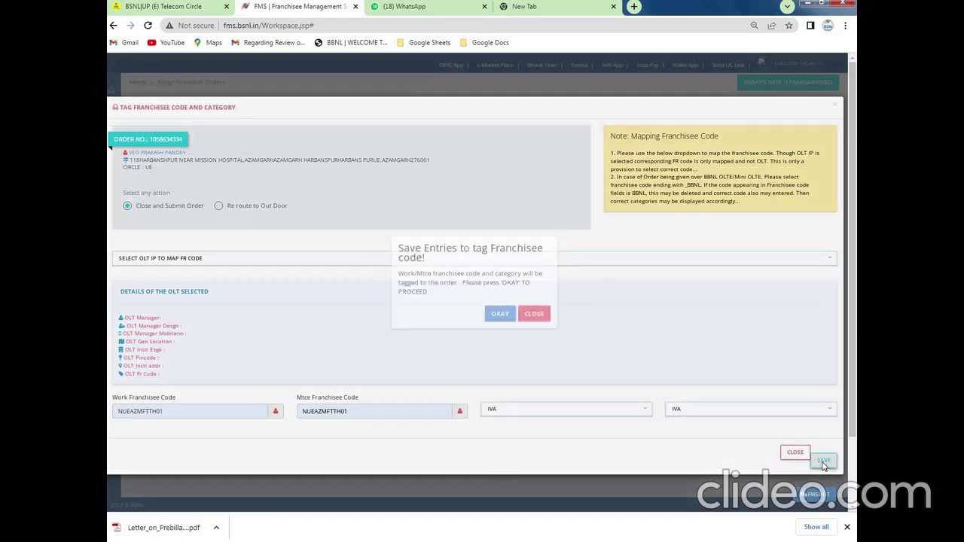
{"action": "left_click", "coordinate": [494, 312]}
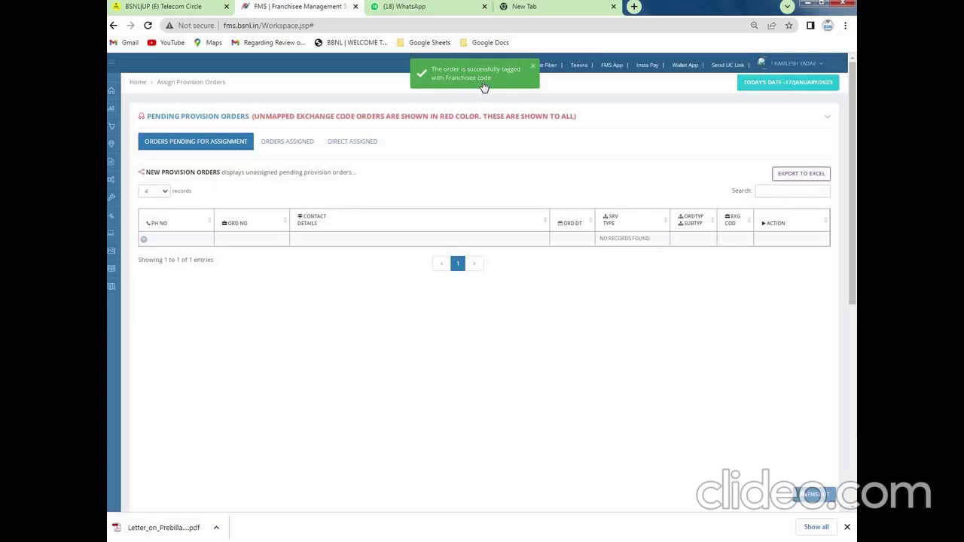
- View the Customer Retention report and the Track Provision Orders report
{"action": "mouse_move", "coordinate": [111, 144]}
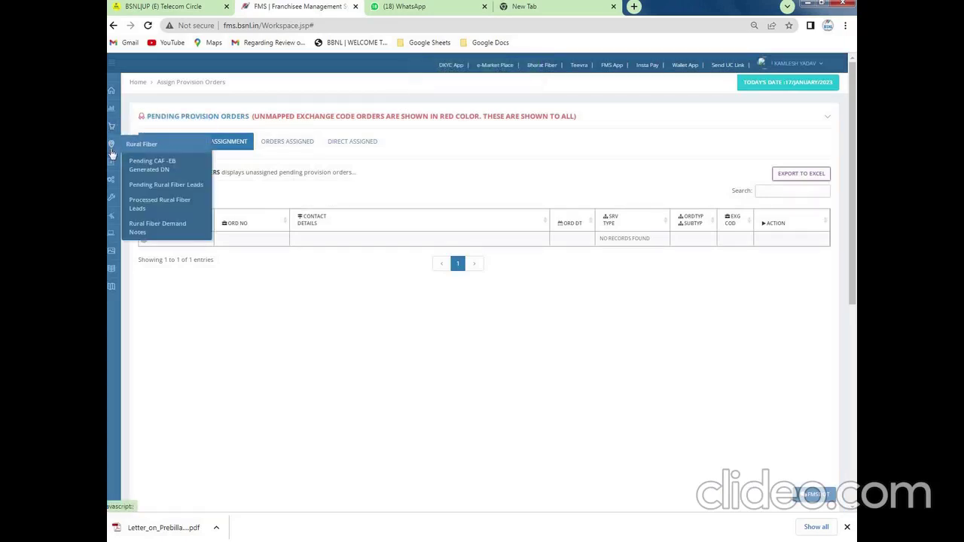
{"action": "mouse_move", "coordinate": [110, 182]}
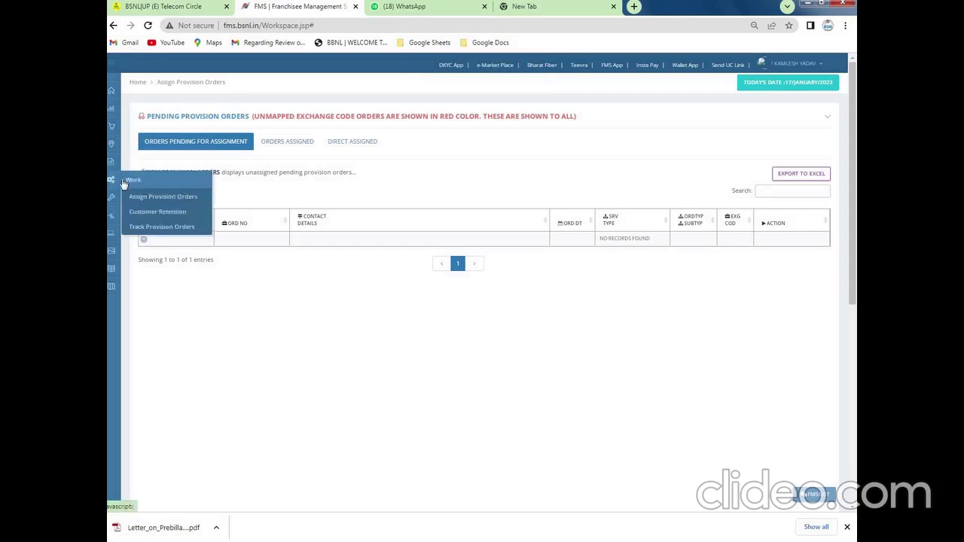
{"action": "left_click", "coordinate": [154, 212]}
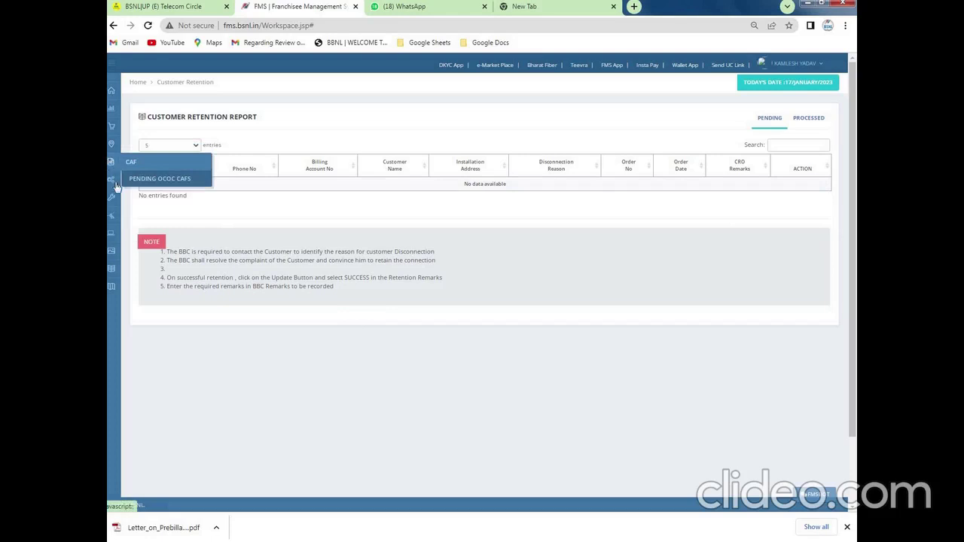
{"action": "mouse_move", "coordinate": [115, 191]}
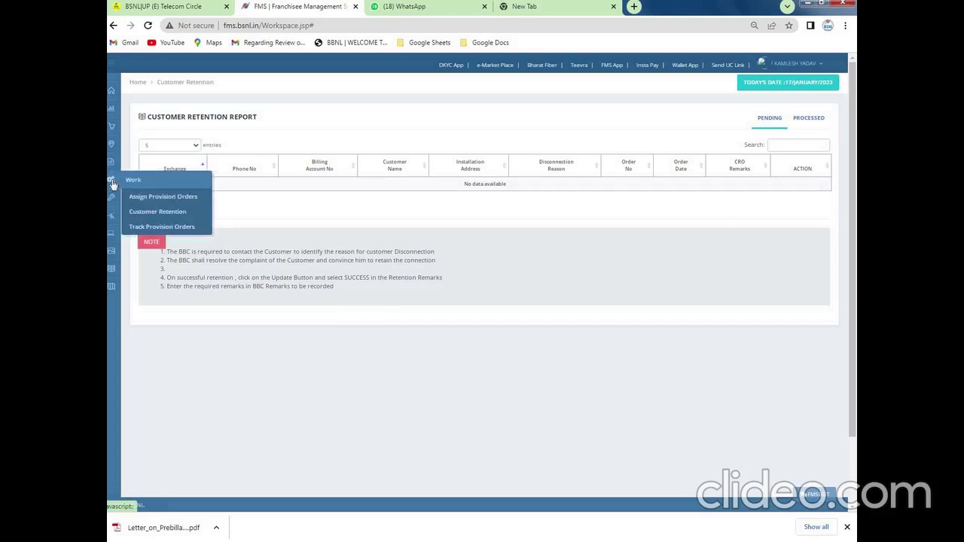
{"action": "left_click", "coordinate": [160, 230]}
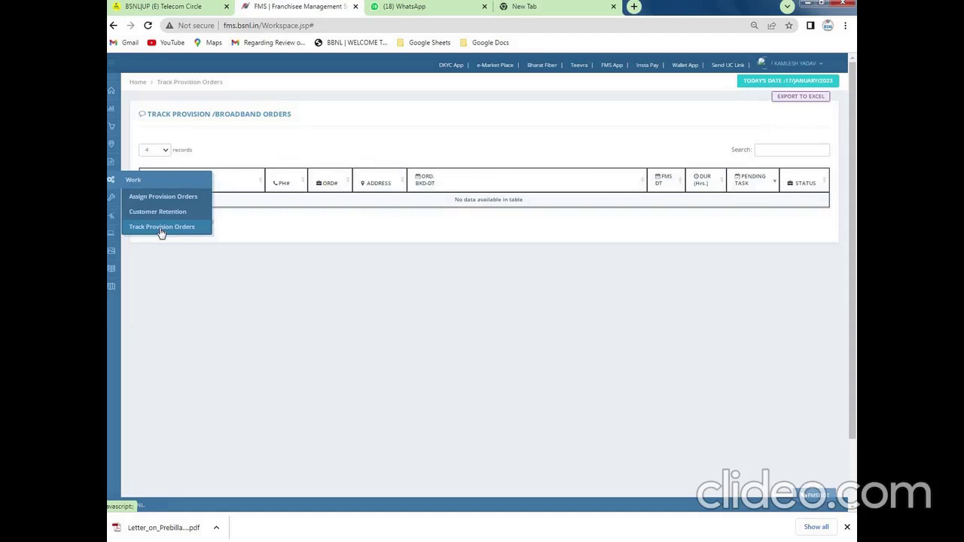
- Open the OLT IP wise pending faults report and view the fault details for the first listed OLT
{"action": "mouse_move", "coordinate": [111, 199]}
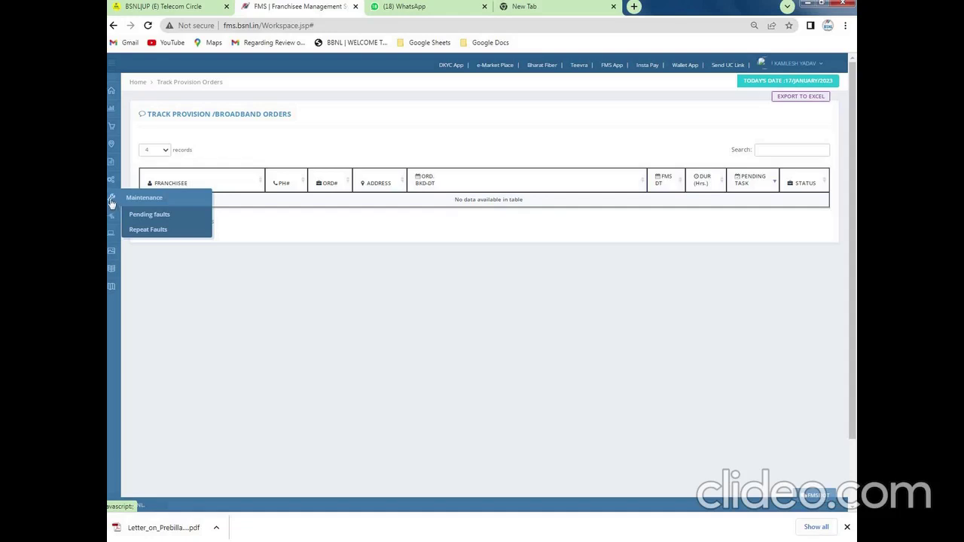
{"action": "left_click", "coordinate": [145, 217]}
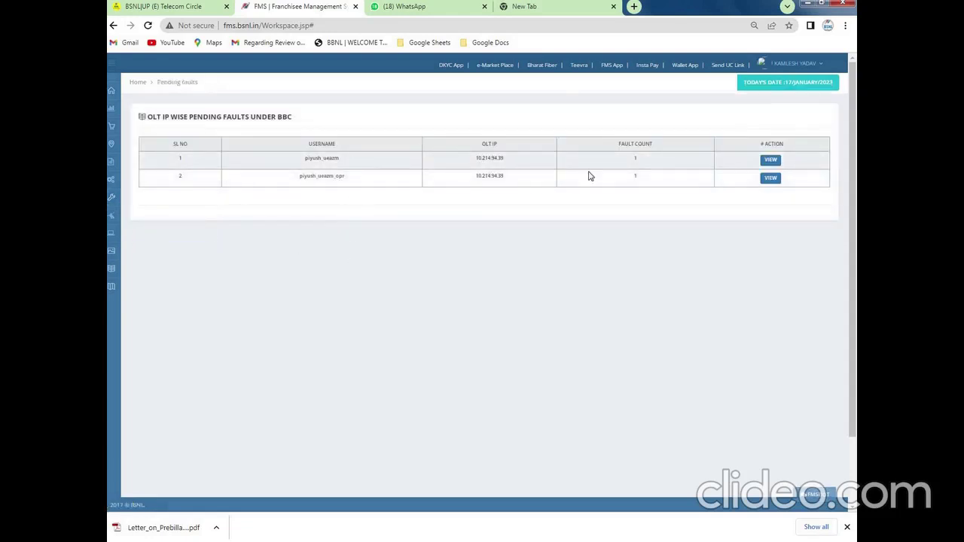
{"action": "left_click_drag", "start_coordinate": [509, 162], "coordinate": [477, 166]}
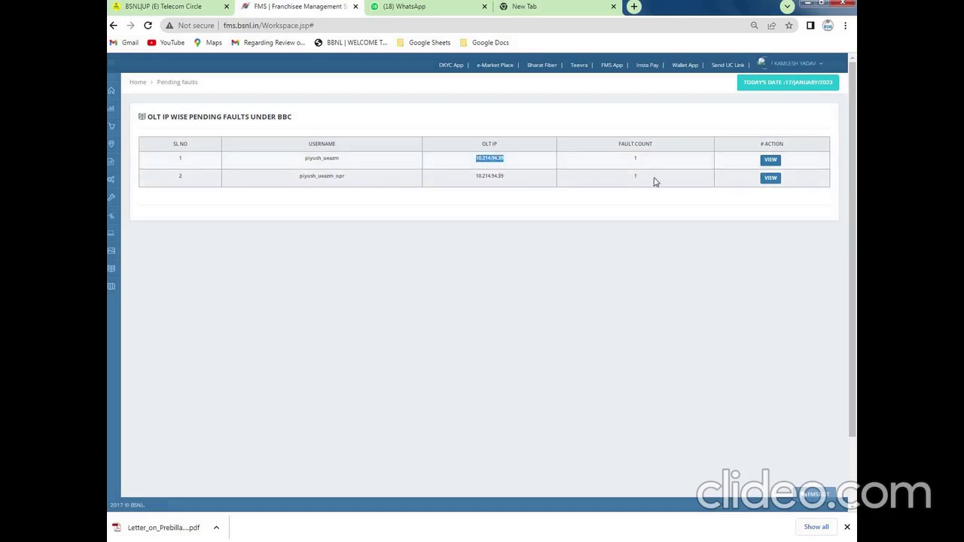
{"action": "left_click", "coordinate": [771, 162]}
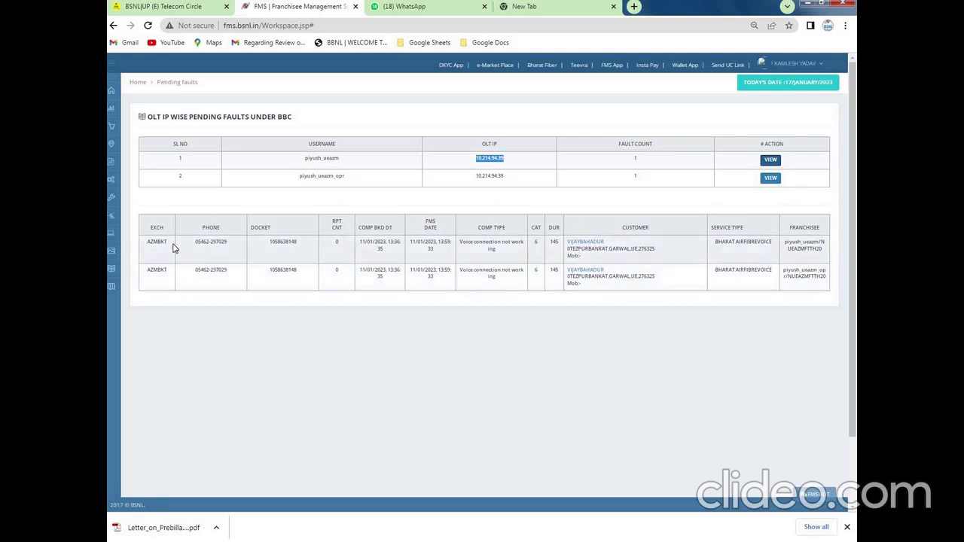
{"action": "mouse_move", "coordinate": [111, 216]}
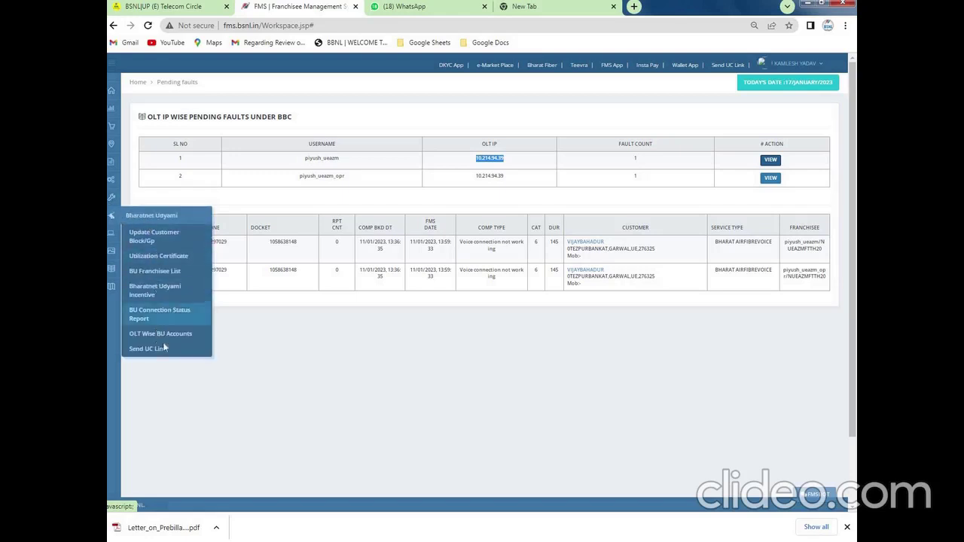
{"action": "mouse_move", "coordinate": [111, 251]}
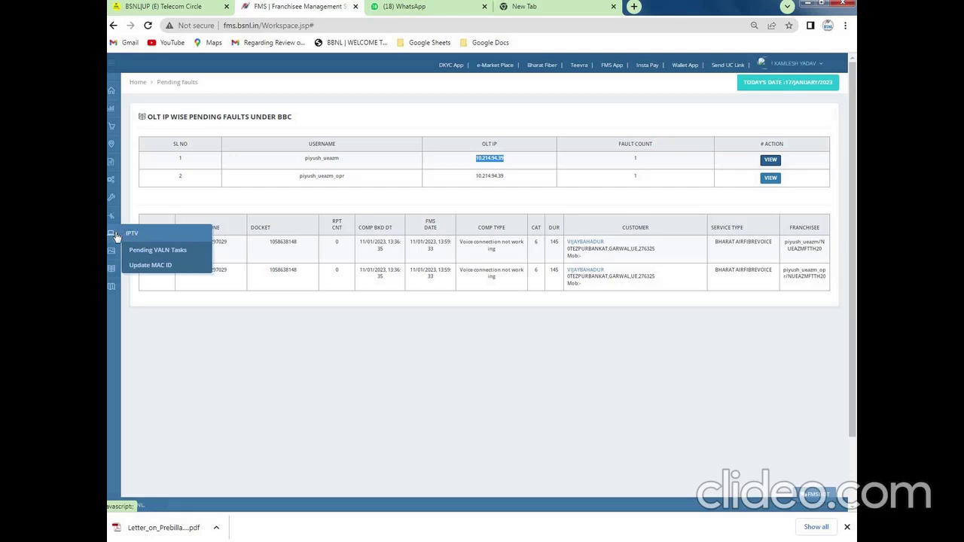
{"action": "mouse_move", "coordinate": [112, 255]}
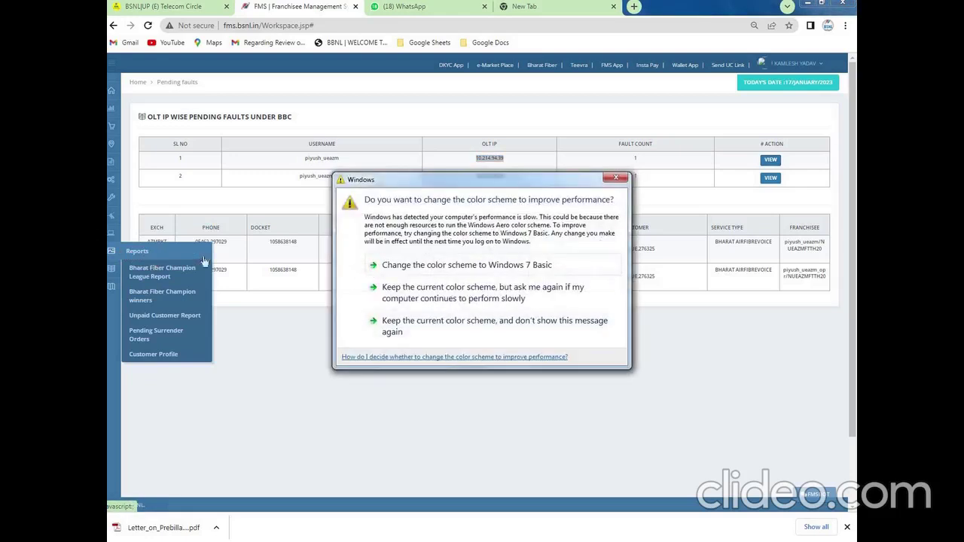
- Dismiss the Windows color scheme prompt and check the My OLTE details in the Partner360 reports through the last page
{"action": "left_click", "coordinate": [615, 180]}
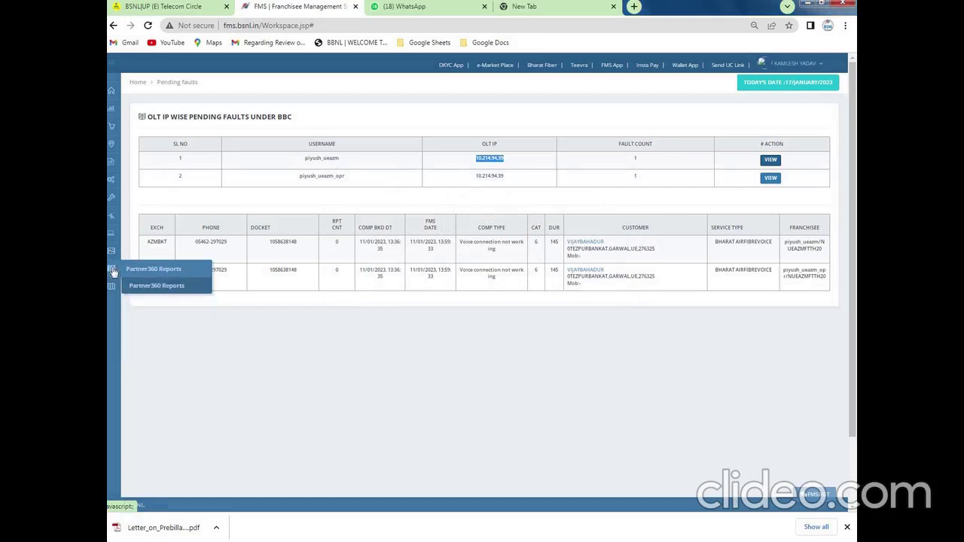
{"action": "left_click", "coordinate": [158, 287]}
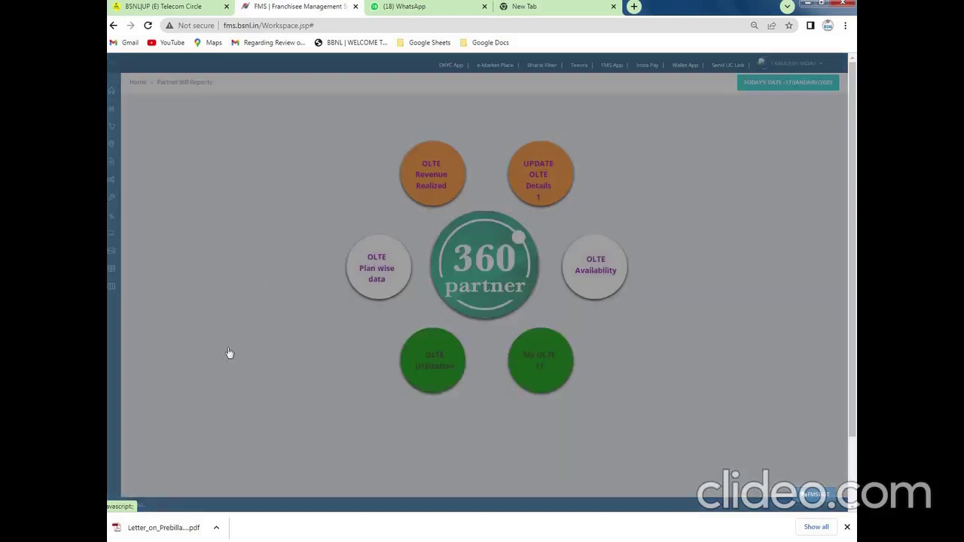
{"action": "left_click", "coordinate": [709, 159]}
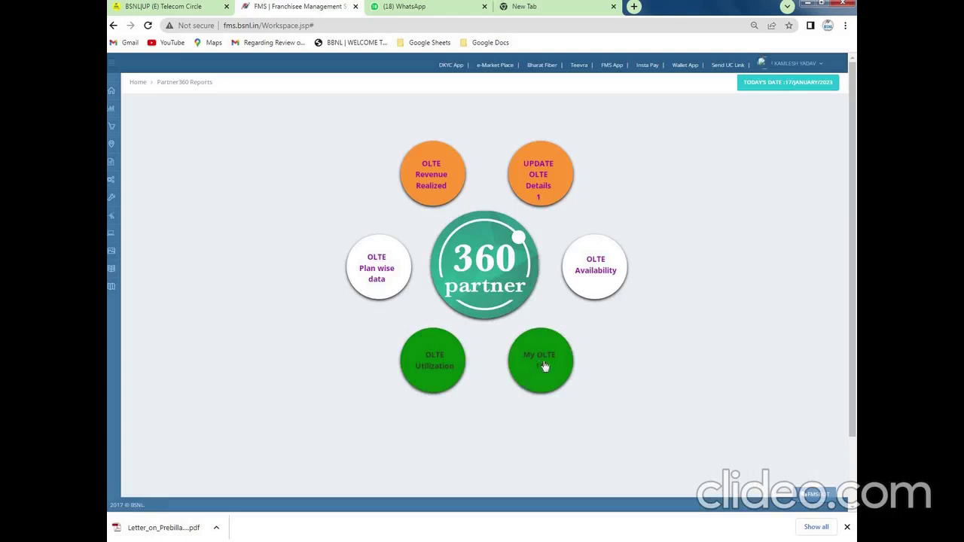
{"action": "left_click", "coordinate": [548, 367]}
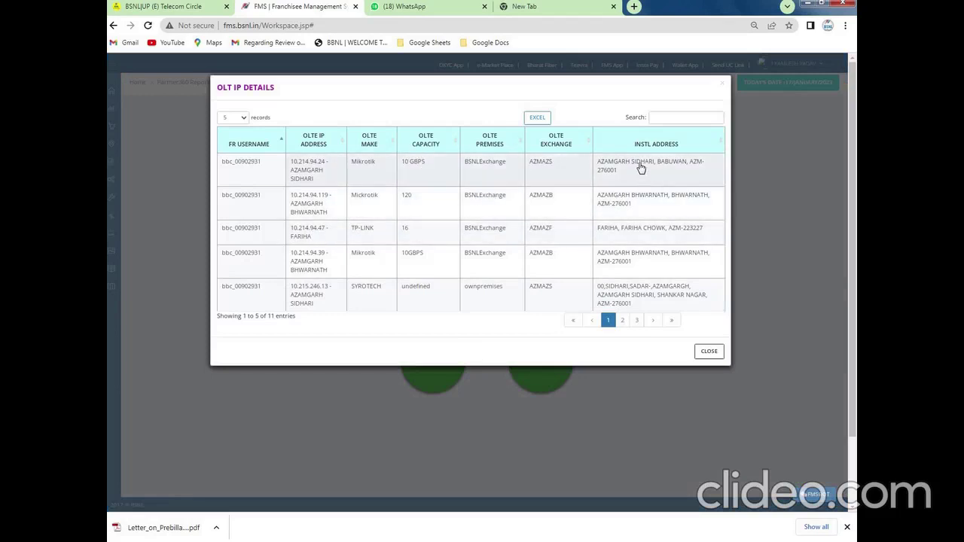
{"action": "left_click", "coordinate": [671, 322]}
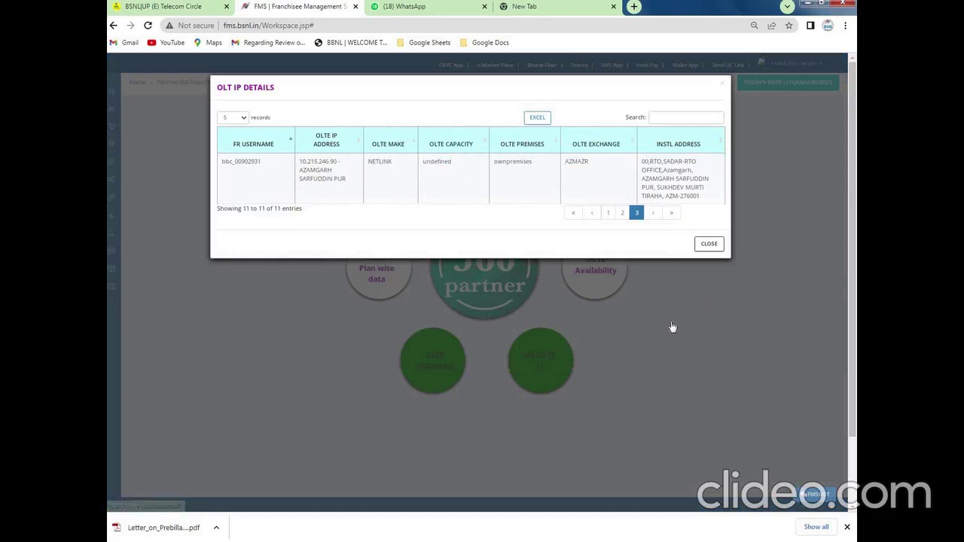
{"action": "left_click", "coordinate": [708, 246]}
{"action": "mouse_move", "coordinate": [111, 294]}
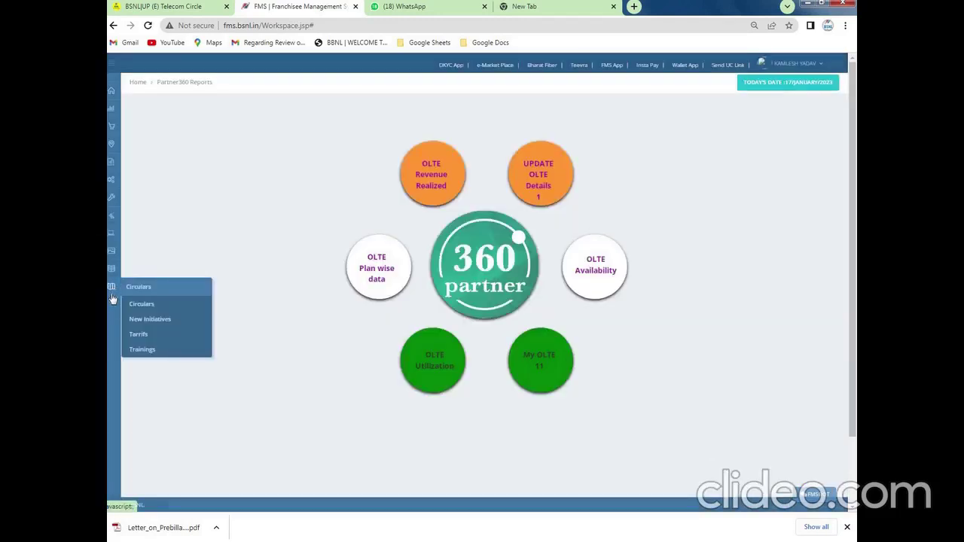